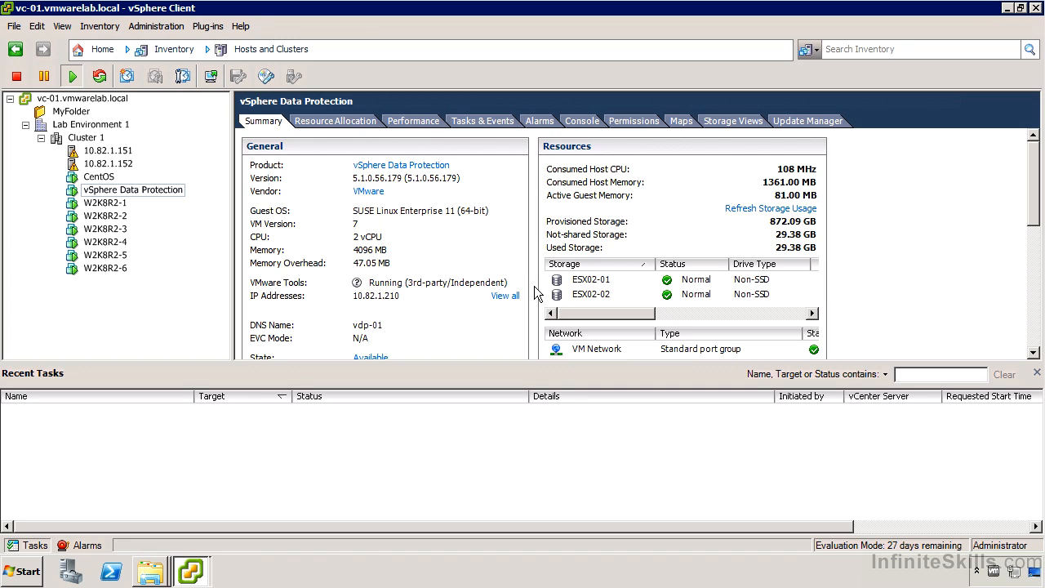
# Bring up the network share's Virtual Machines folder holding vSphereDataProtection_-_0.5TB.ova
pyautogui.click(165, 570)
pyautogui.click(167, 537)
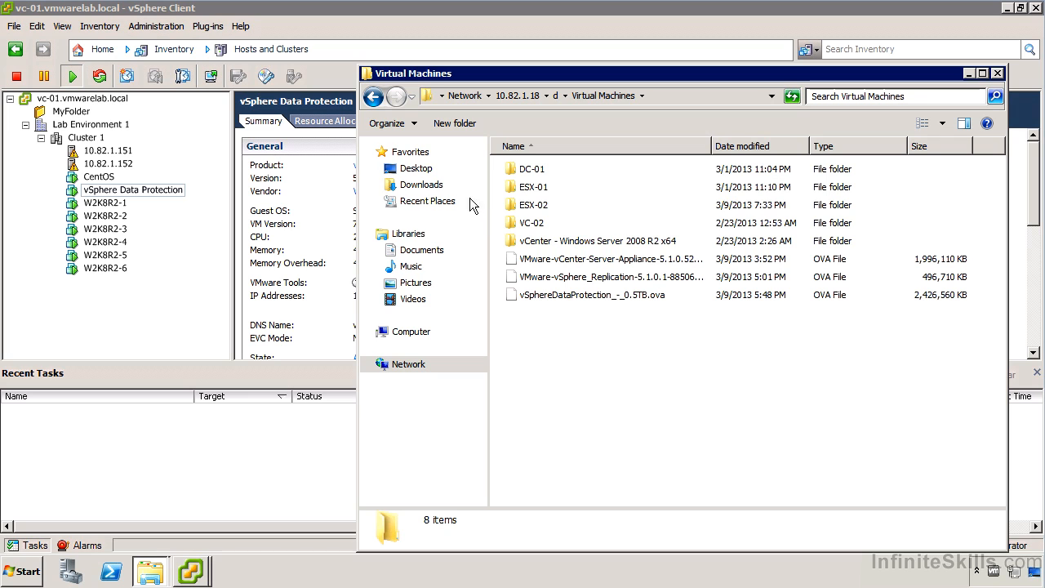
pyautogui.click(80, 12)
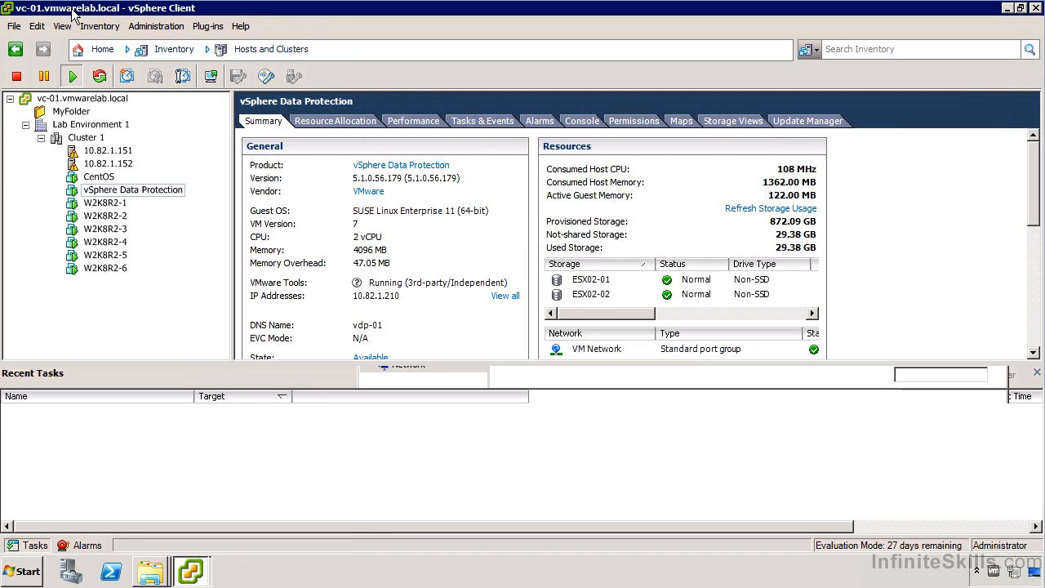
pyautogui.click(20, 28)
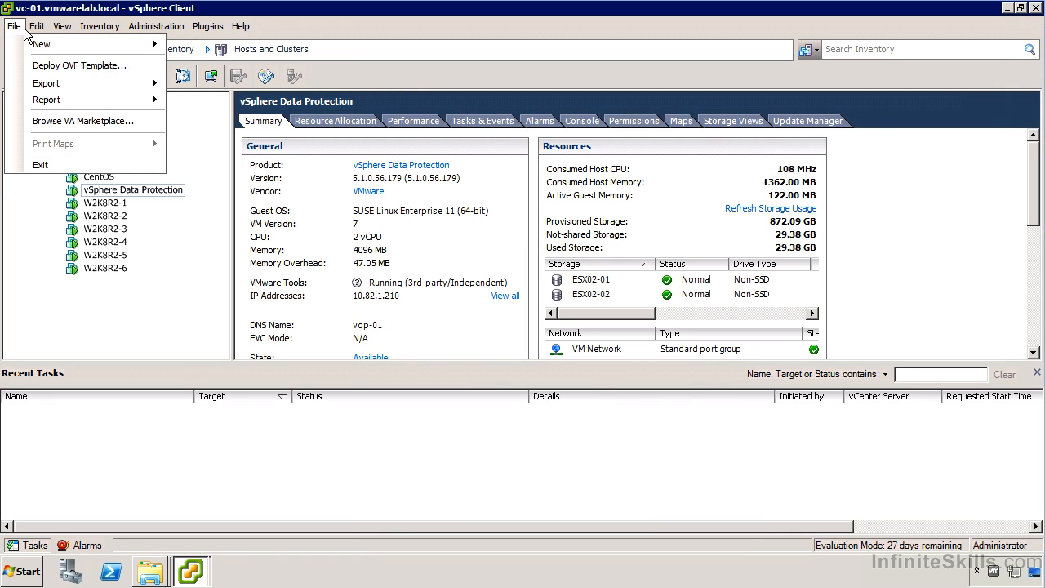
pyautogui.click(76, 70)
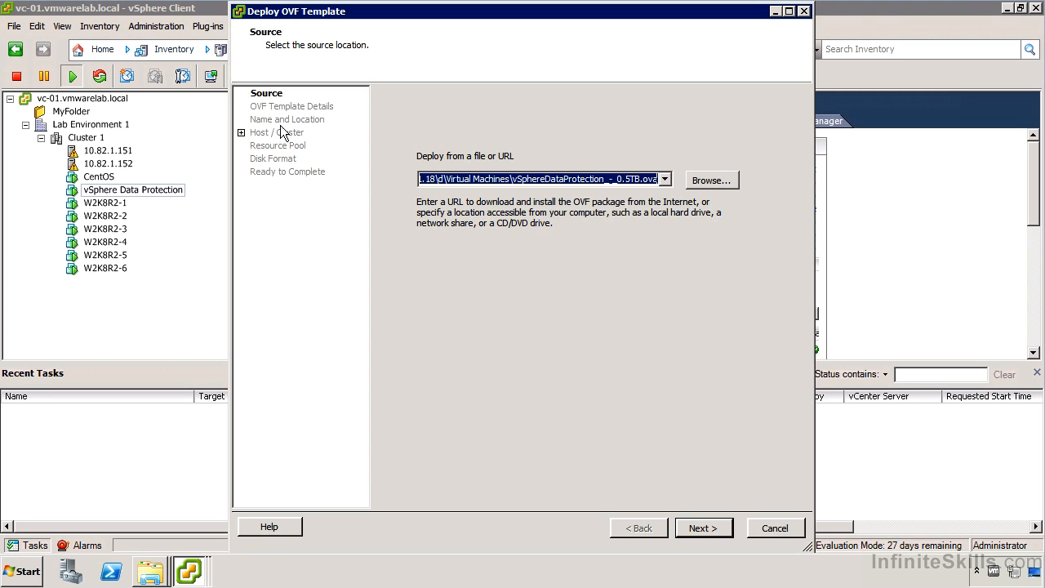
pyautogui.click(774, 529)
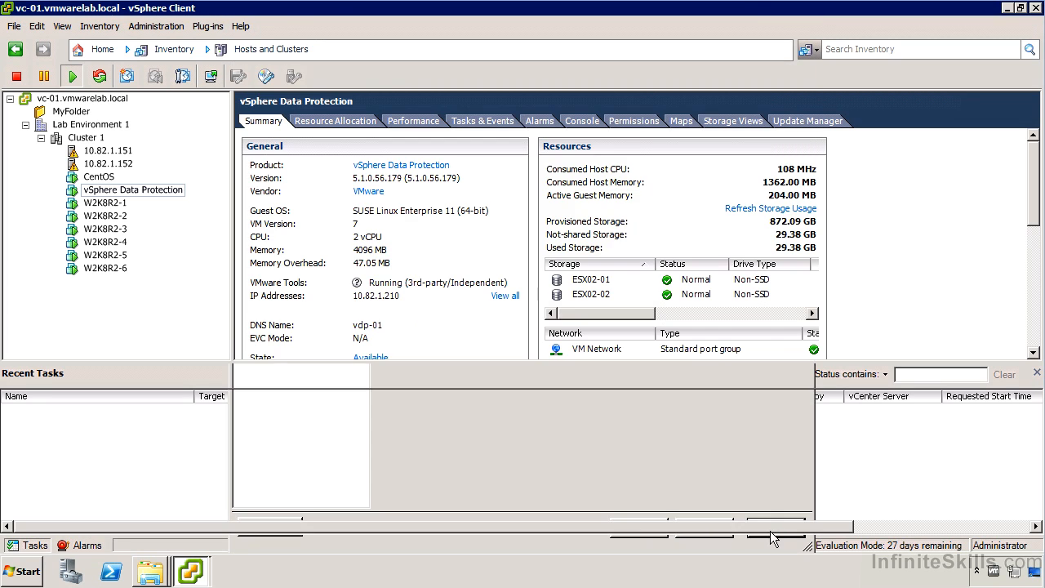
pyautogui.rightClick(163, 191)
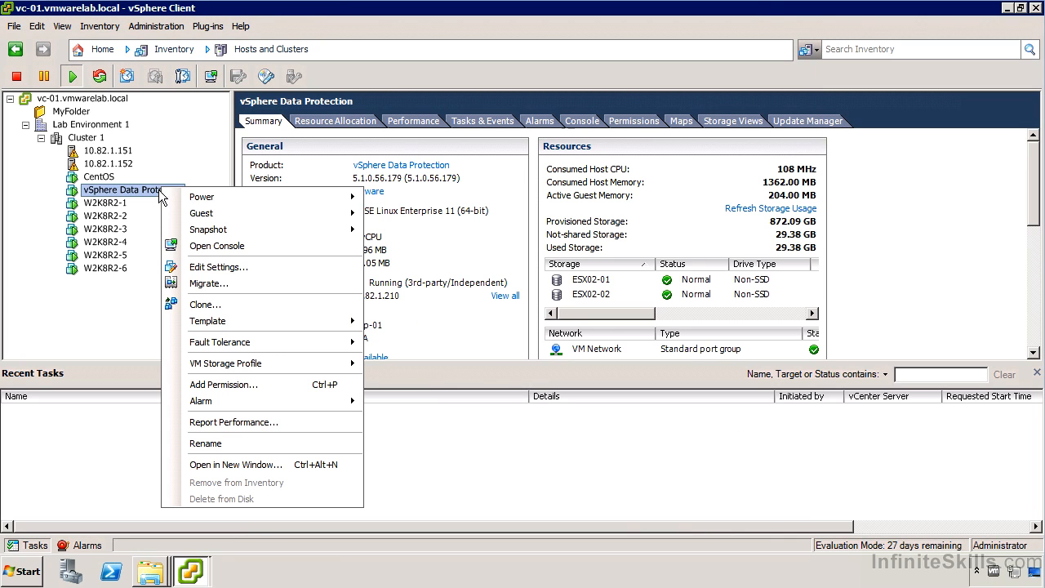
pyautogui.click(253, 266)
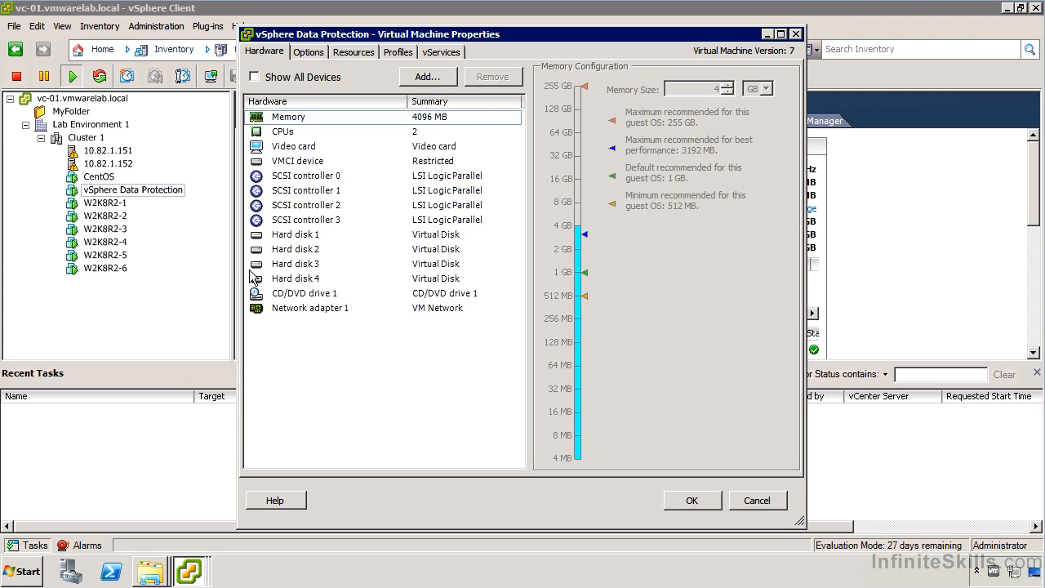
pyautogui.click(407, 133)
pyautogui.click(426, 248)
pyautogui.click(419, 234)
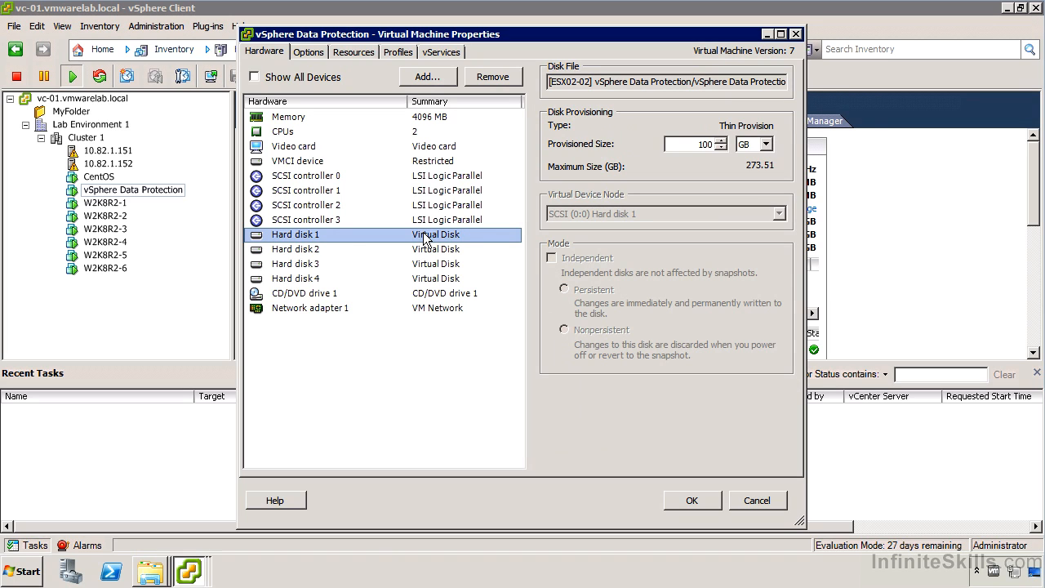
pyautogui.click(429, 254)
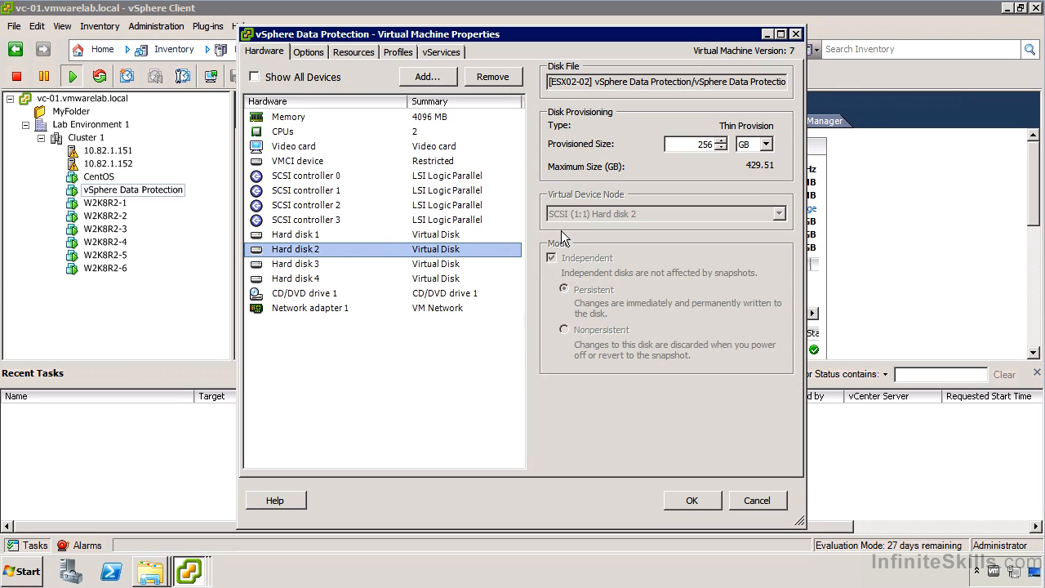
pyautogui.click(467, 265)
pyautogui.click(441, 280)
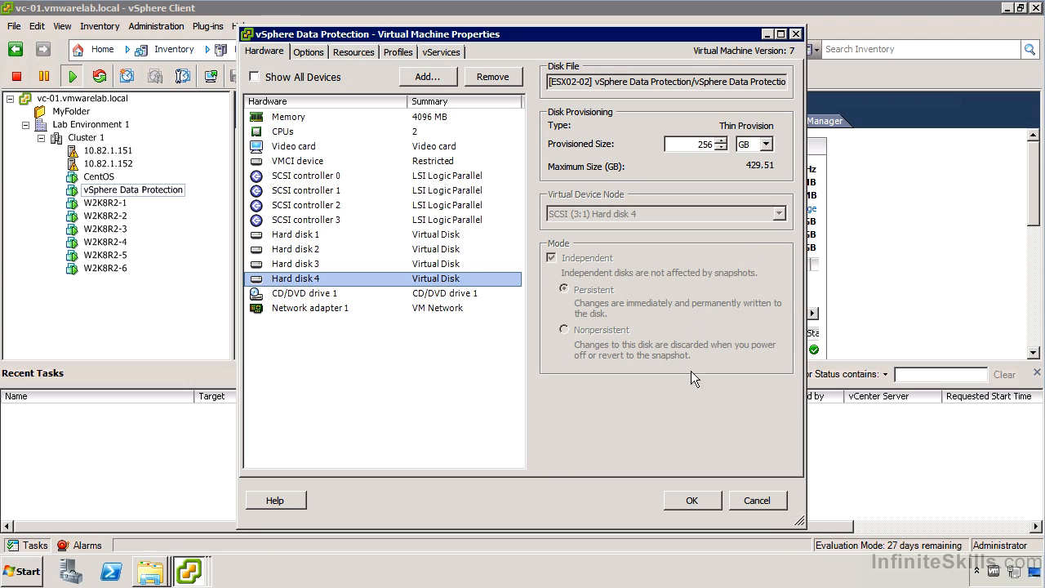
pyautogui.click(766, 502)
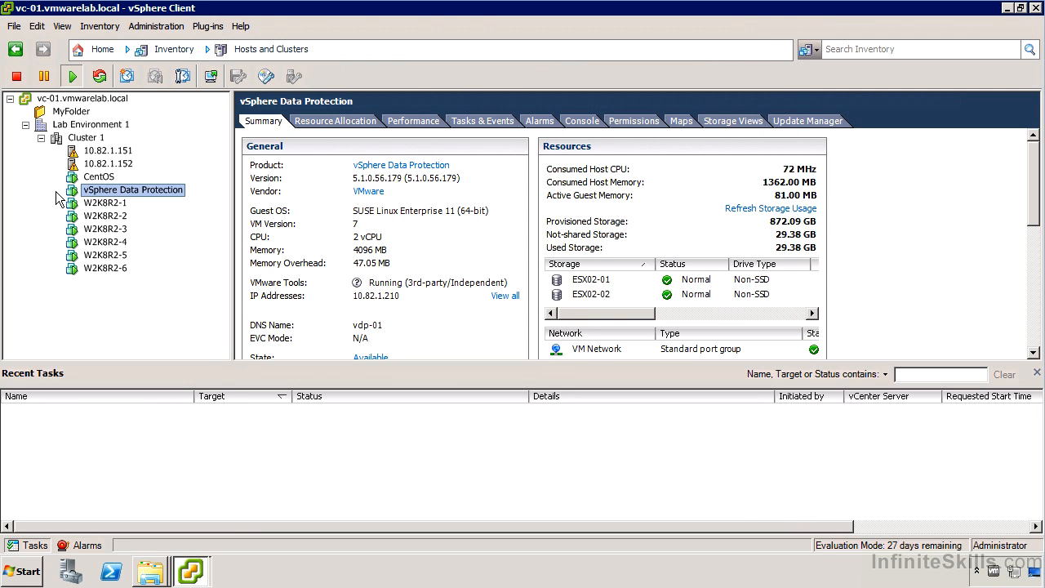
pyautogui.click(578, 119)
pyautogui.click(559, 236)
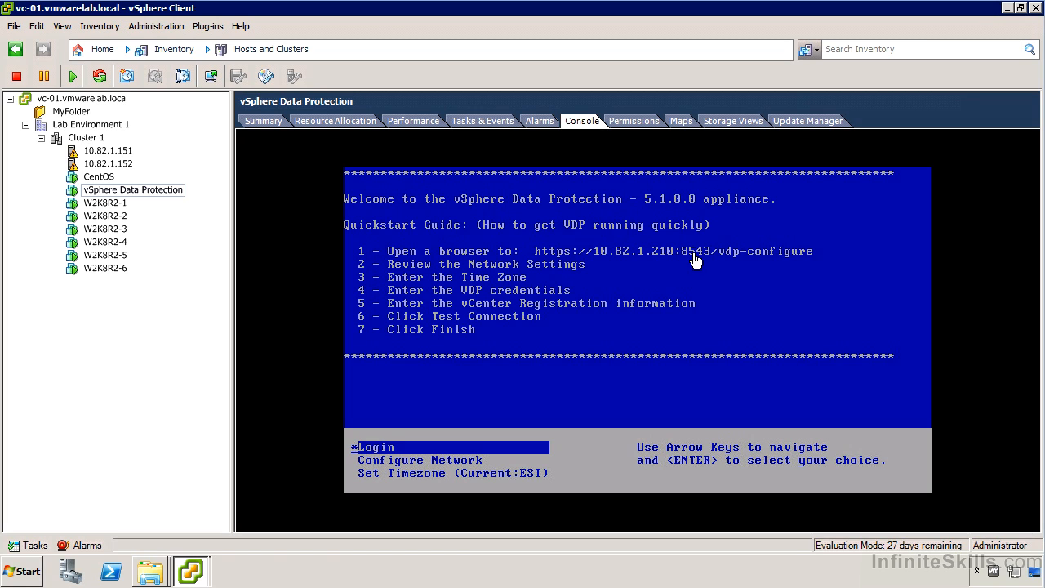
pyautogui.click(14, 572)
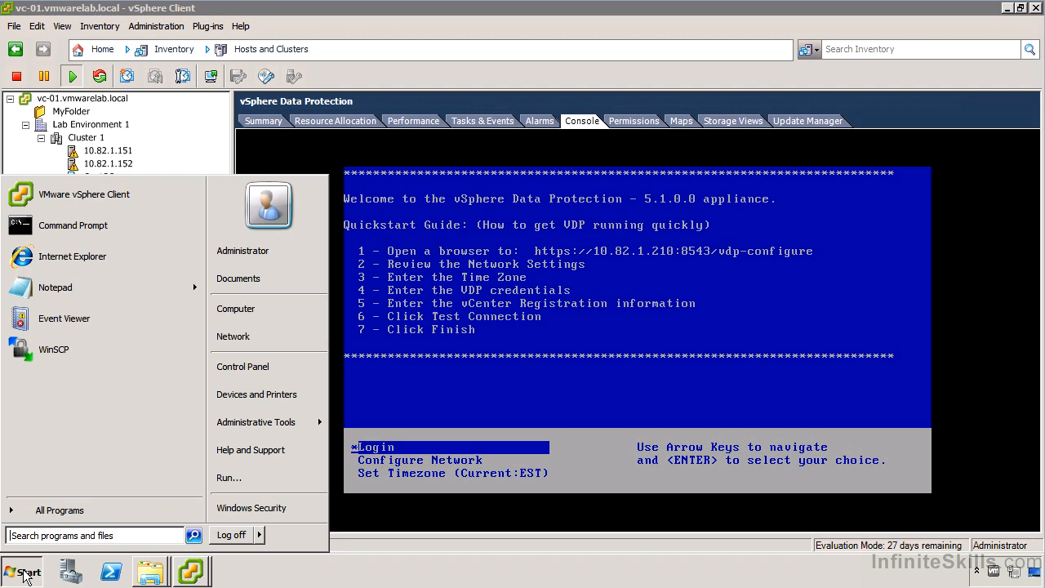
# Load vdp-01.vmwarelab.local:8543/vdp-configure in Internet Explorer, bypassing the certificate warning
pyautogui.click(105, 256)
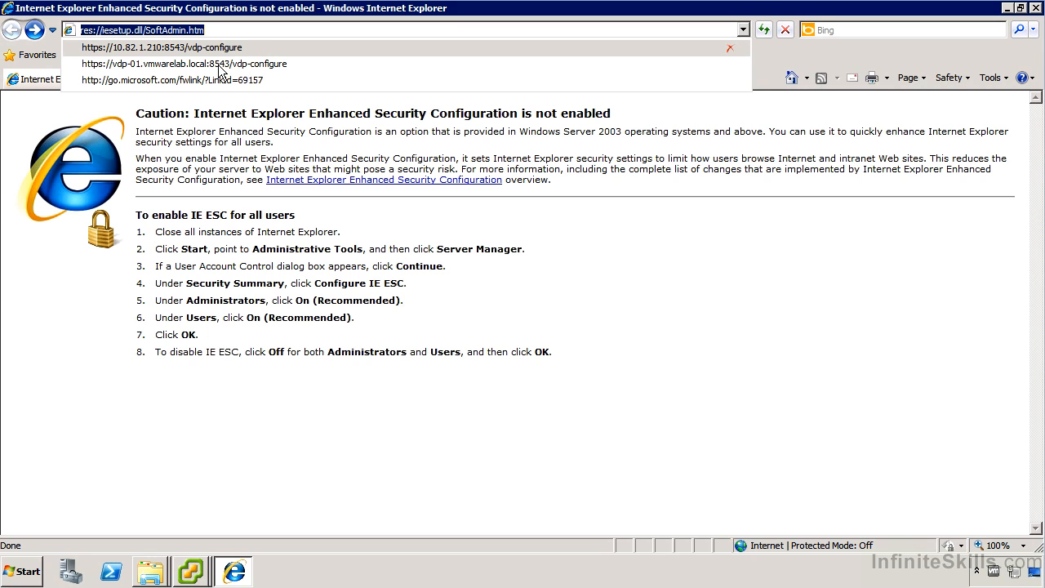
pyautogui.click(218, 65)
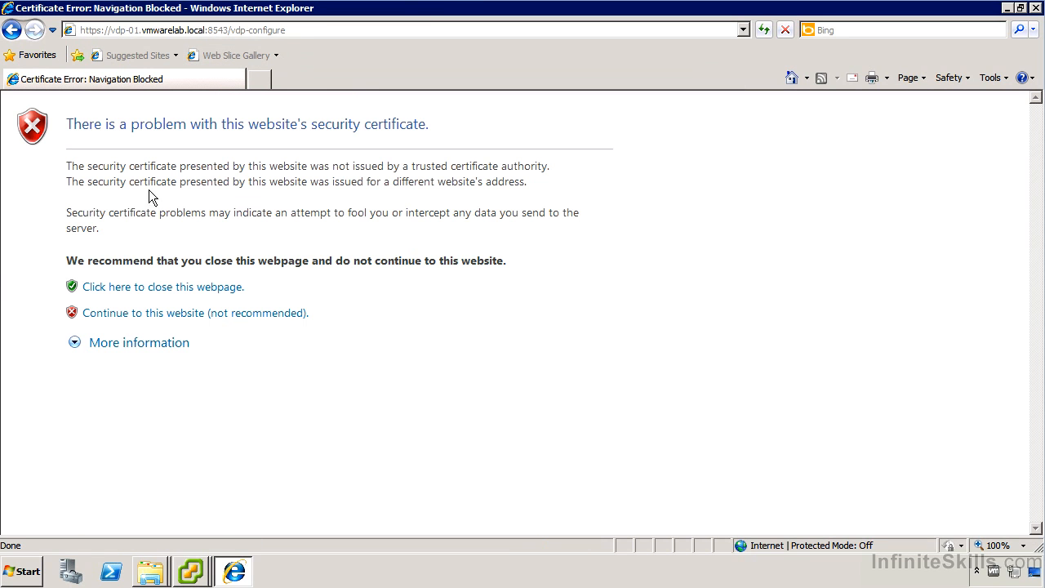
pyautogui.click(155, 318)
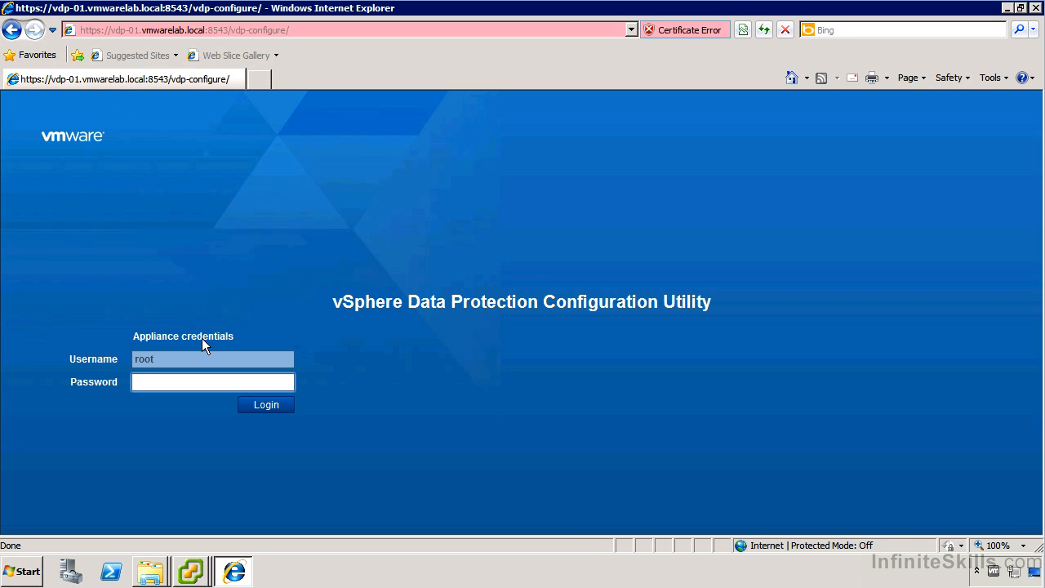
# Log in as root and accept the network settings (IP 10.82.1.210, hostname vdp-01)
pyautogui.write('*****')
pyautogui.press('Return')
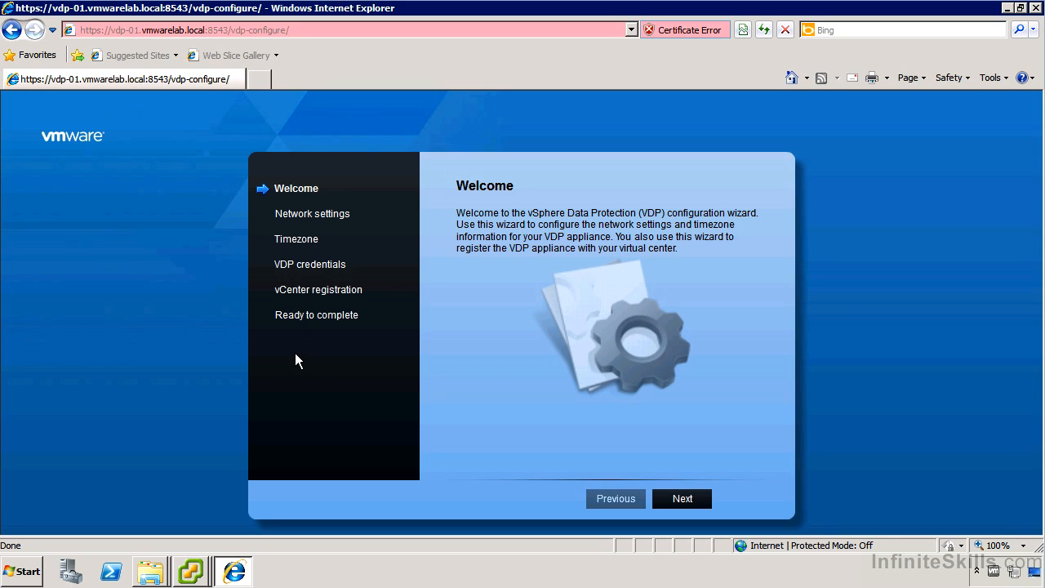
pyautogui.click(676, 498)
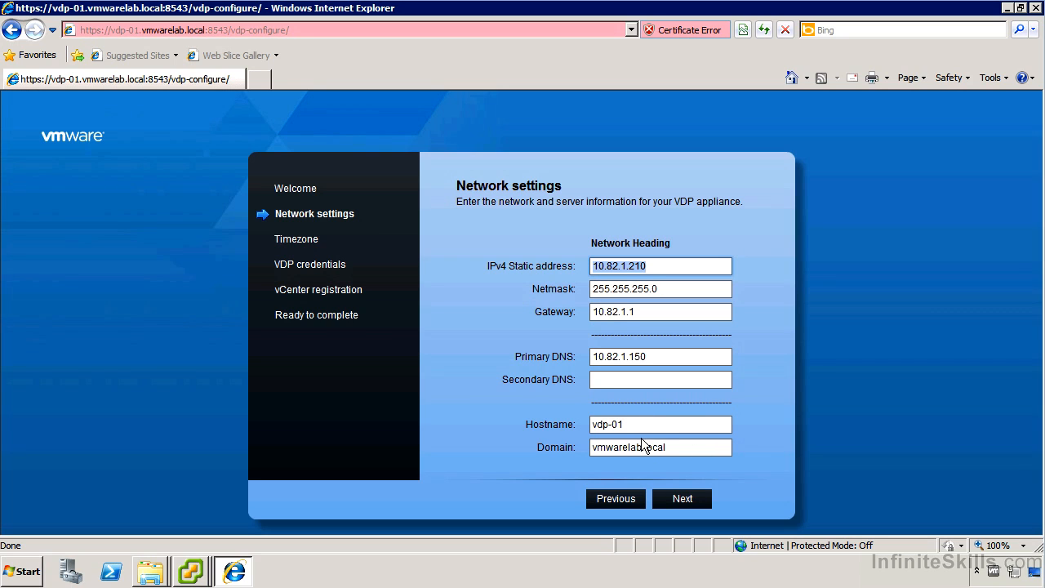
pyautogui.click(685, 498)
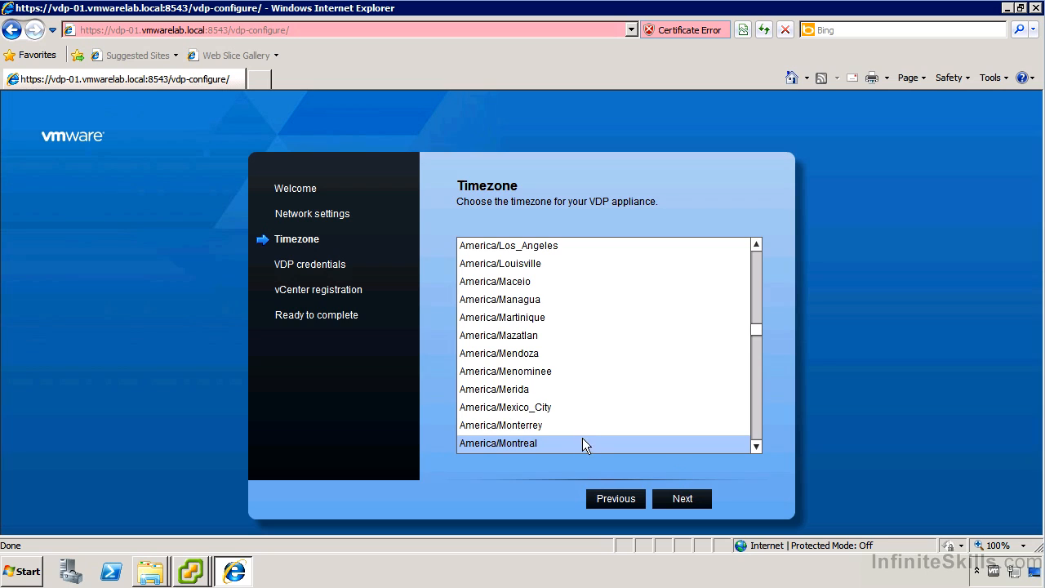
# Accept the America/Montreal timezone and the verified appliance password to reach vCenter registration
pyautogui.click(678, 498)
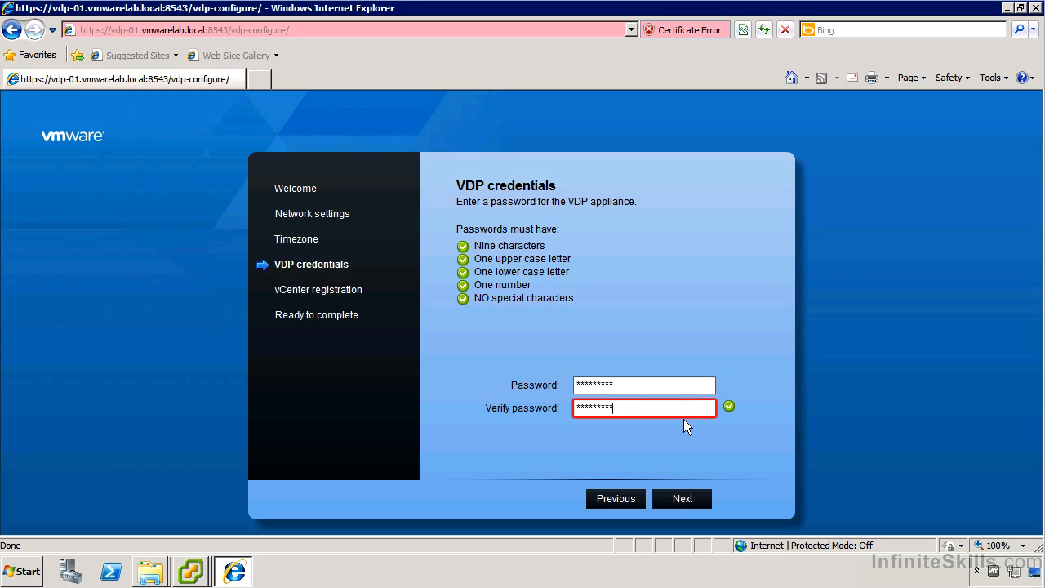
pyautogui.click(686, 499)
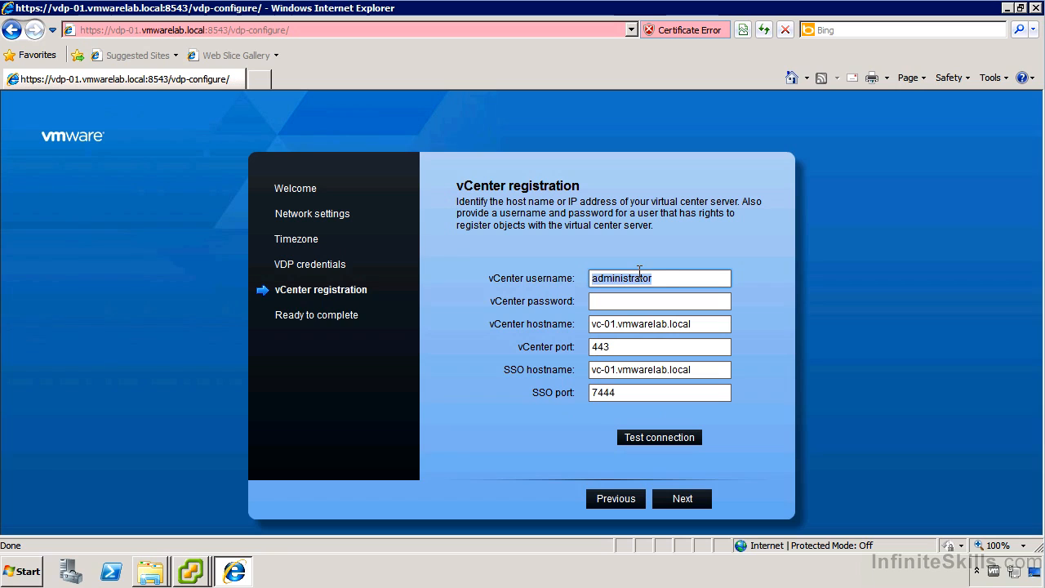
# Enter the vCenter password and successfully test the connection to vc-01.vmwarelab.local
pyautogui.click(666, 278)
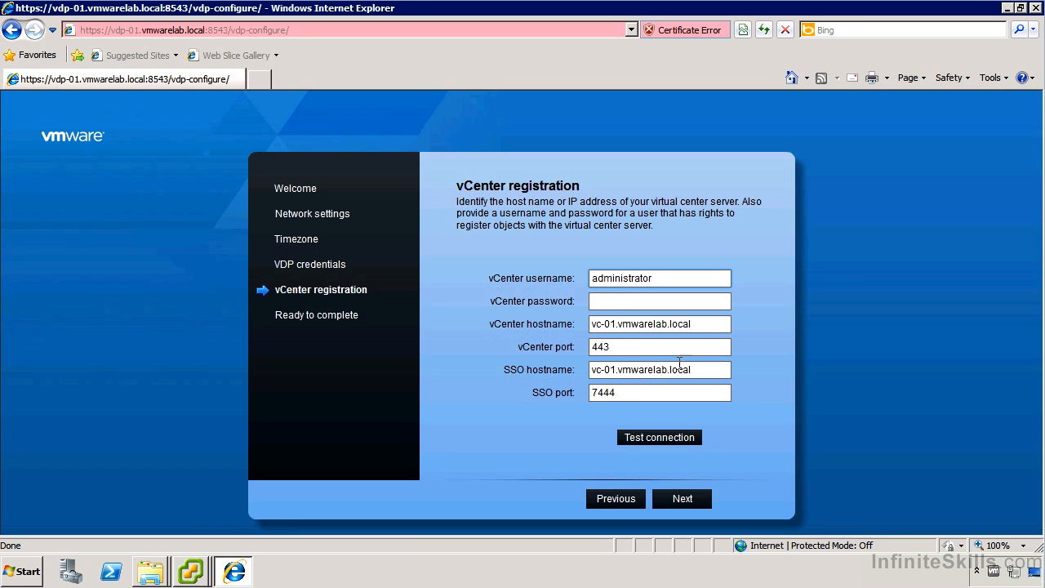
pyautogui.click(628, 300)
pyautogui.write('VMware1!')
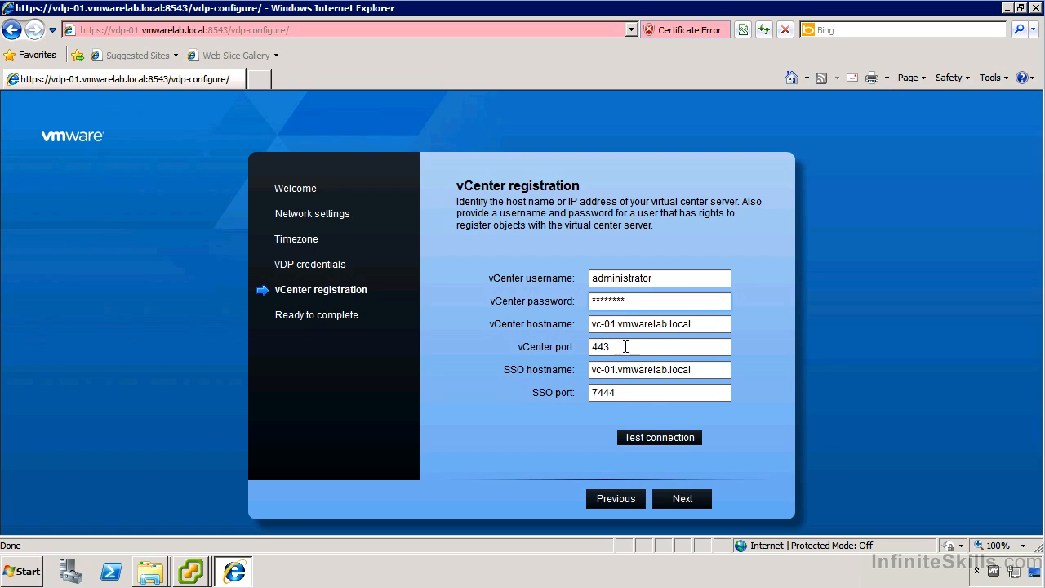
pyautogui.click(677, 440)
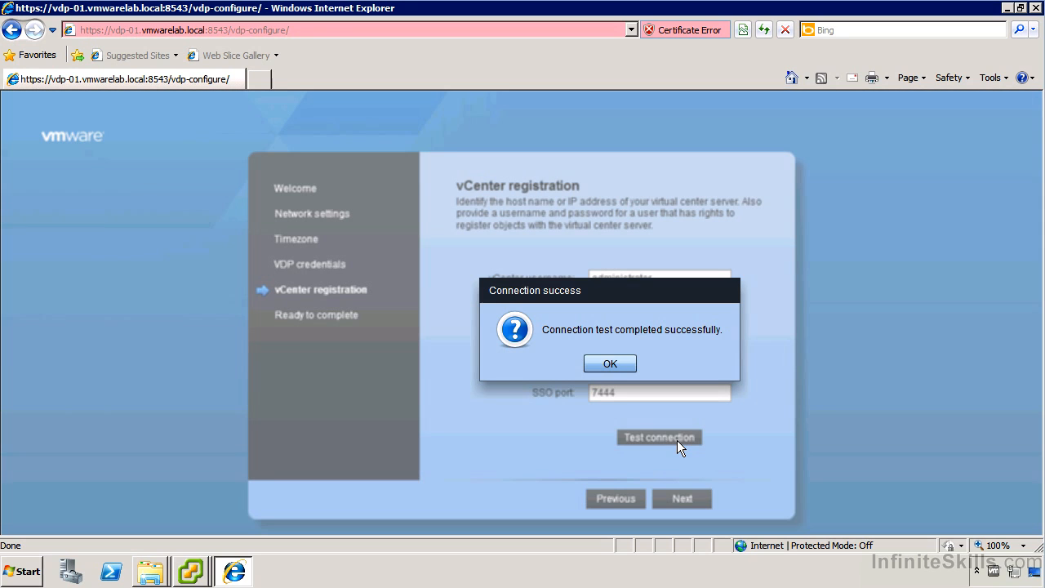
pyautogui.click(610, 363)
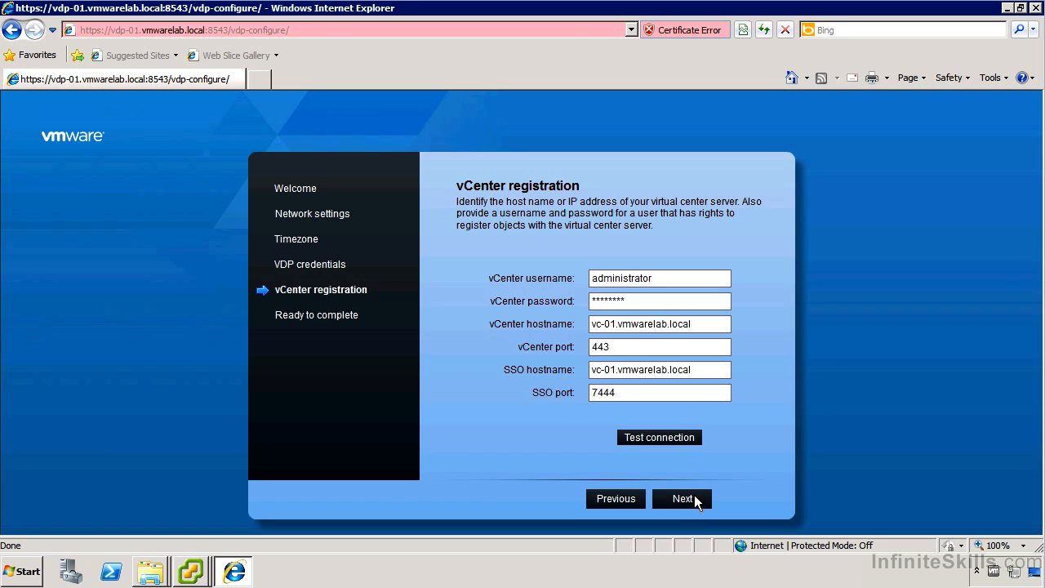
pyautogui.click(686, 497)
# Finish and confirm the appliance configuration, then return to the vSphere Client window
pyautogui.click(754, 499)
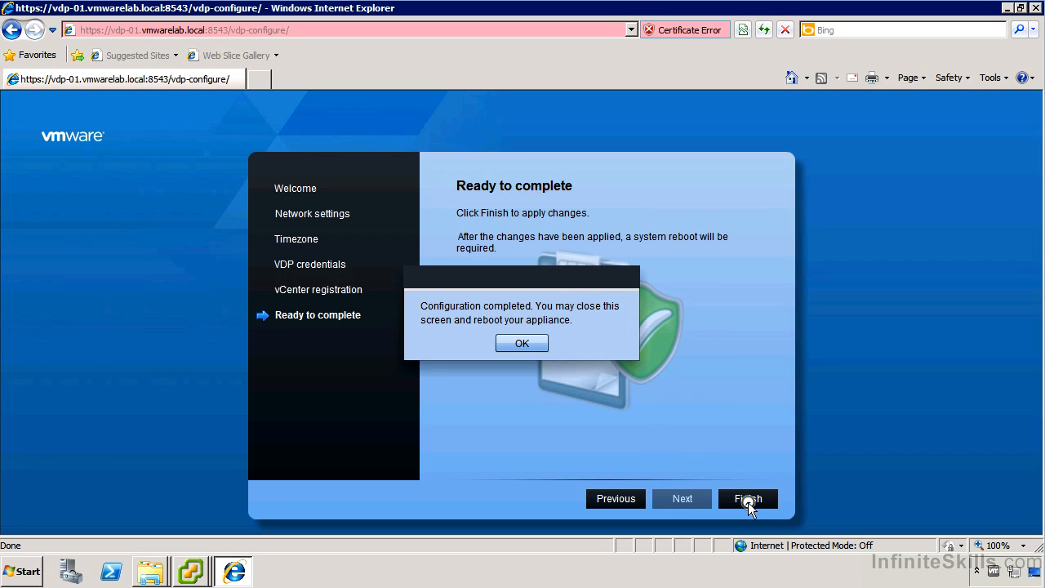
pyautogui.click(515, 344)
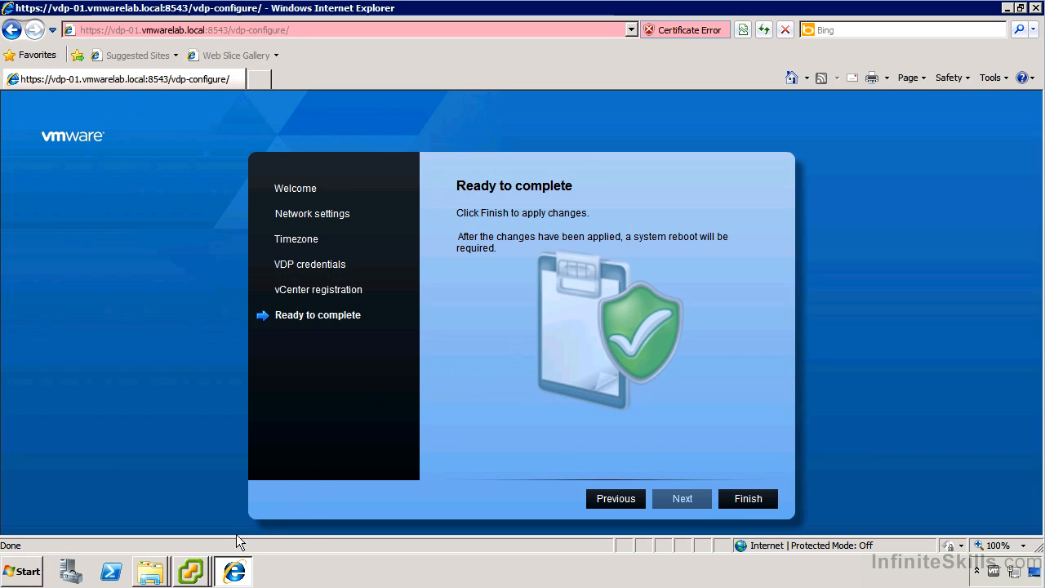
pyautogui.click(205, 555)
pyautogui.click(216, 516)
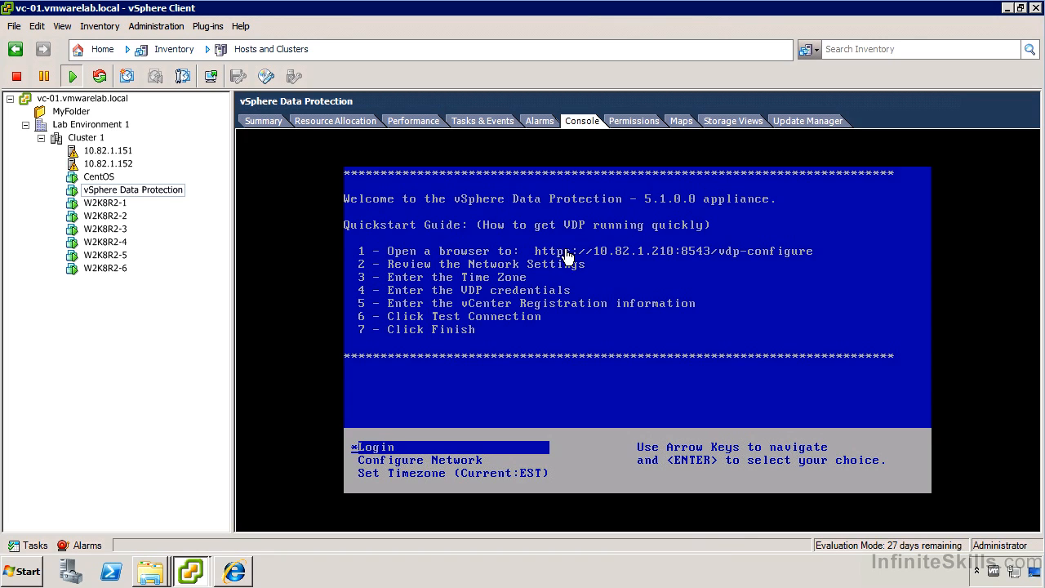
pyautogui.click(427, 454)
pyautogui.press('Down')
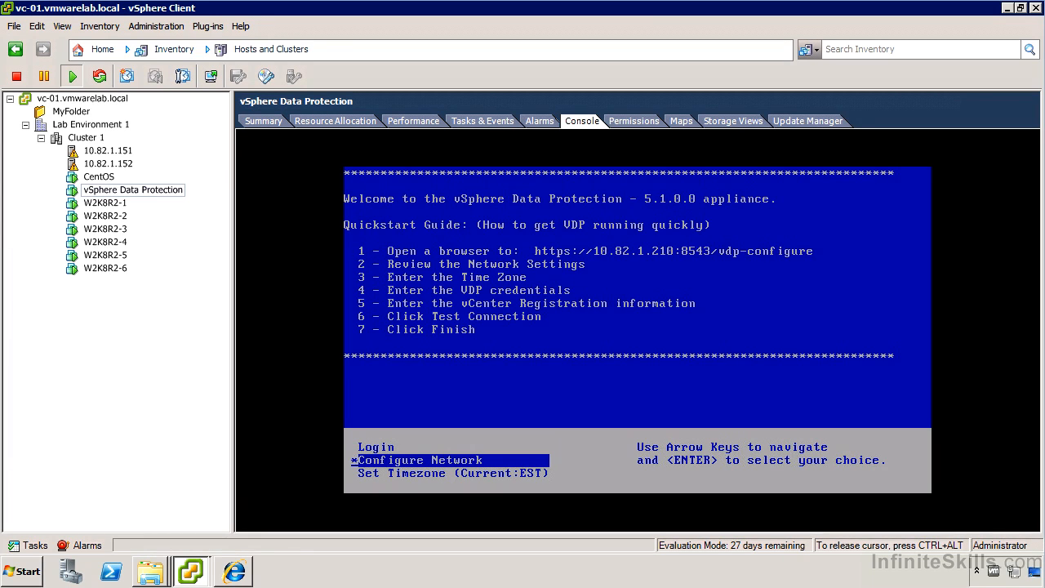
pyautogui.press('Return')
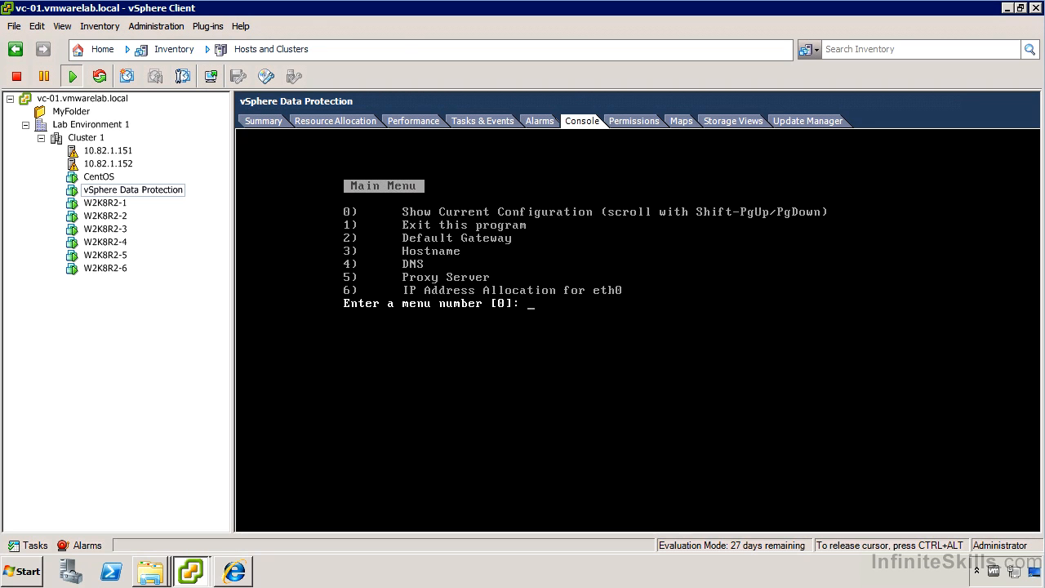
pyautogui.write('1')
pyautogui.press('Return')
pyautogui.hotkey('ctrl', 'alt')
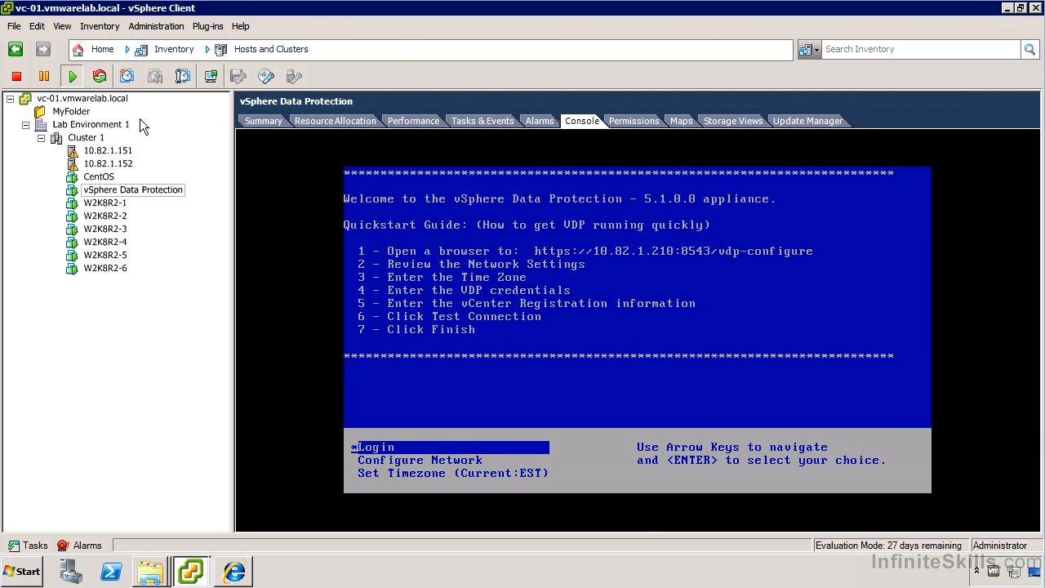
# Restart the vSphere Data Protection VM's guest OS and confirm the reboot
pyautogui.rightClick(123, 193)
pyautogui.moveTo(161, 203)
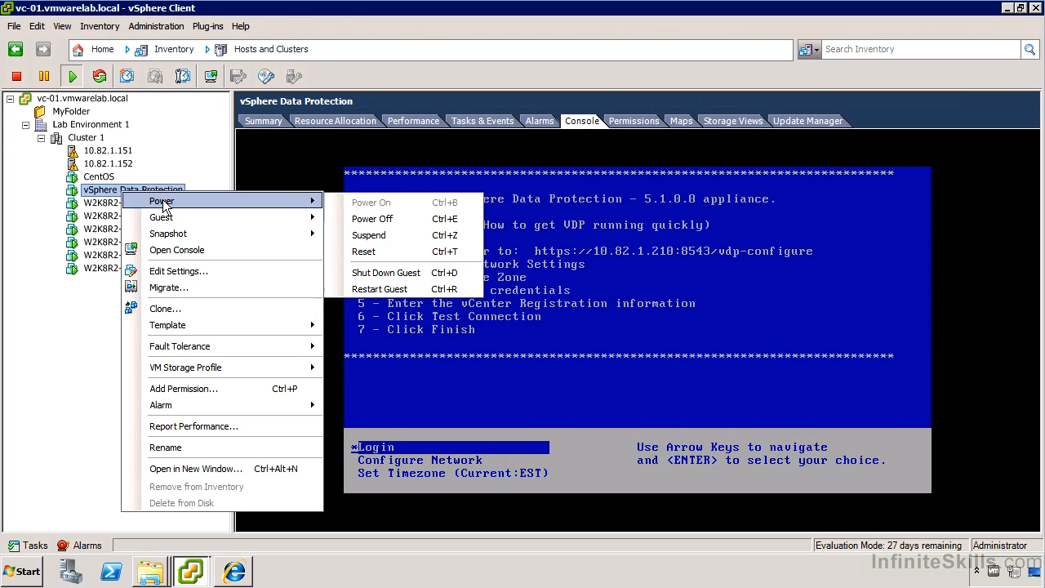
pyautogui.click(381, 290)
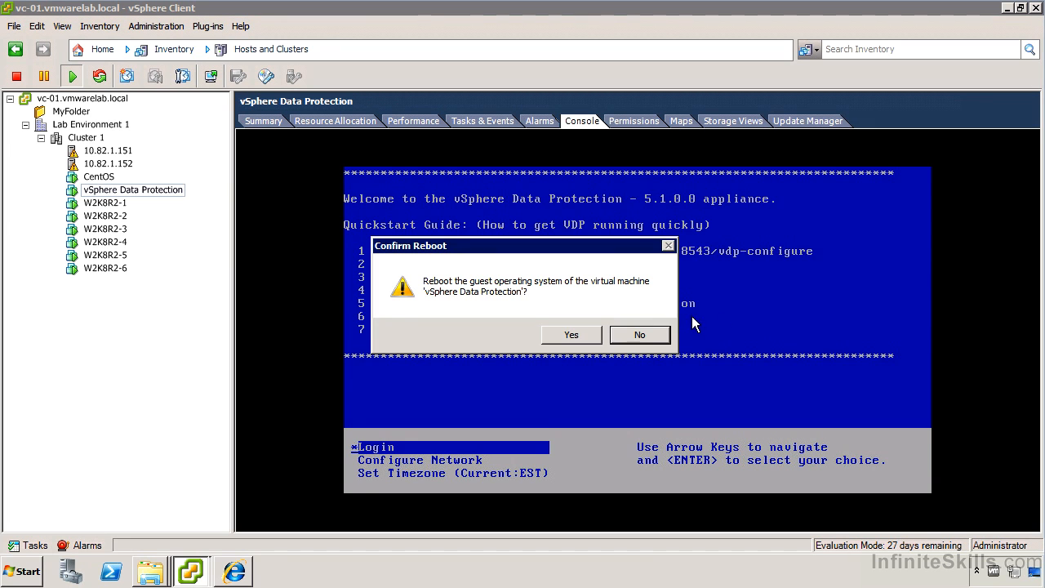
pyautogui.click(588, 332)
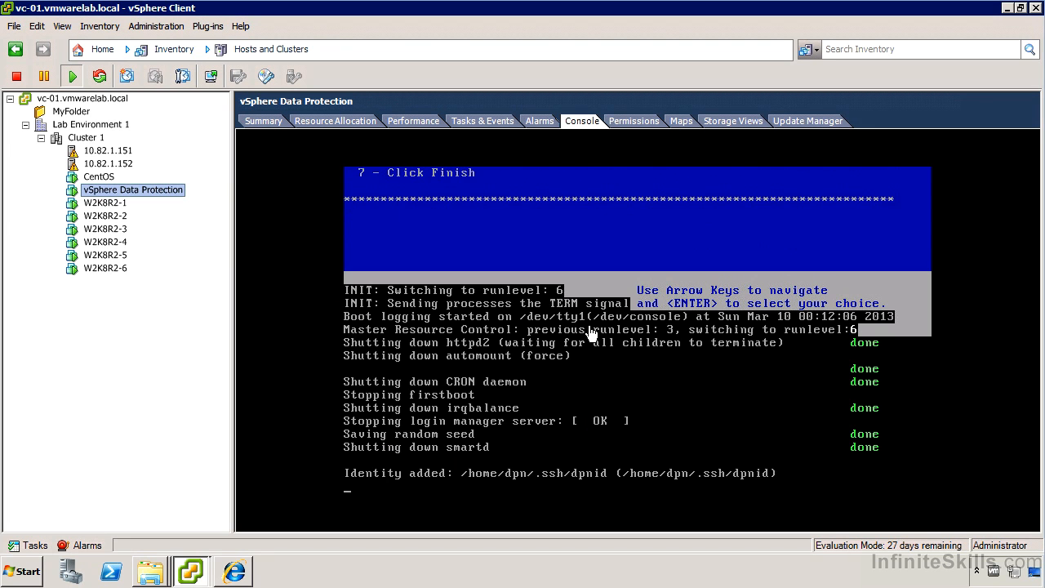